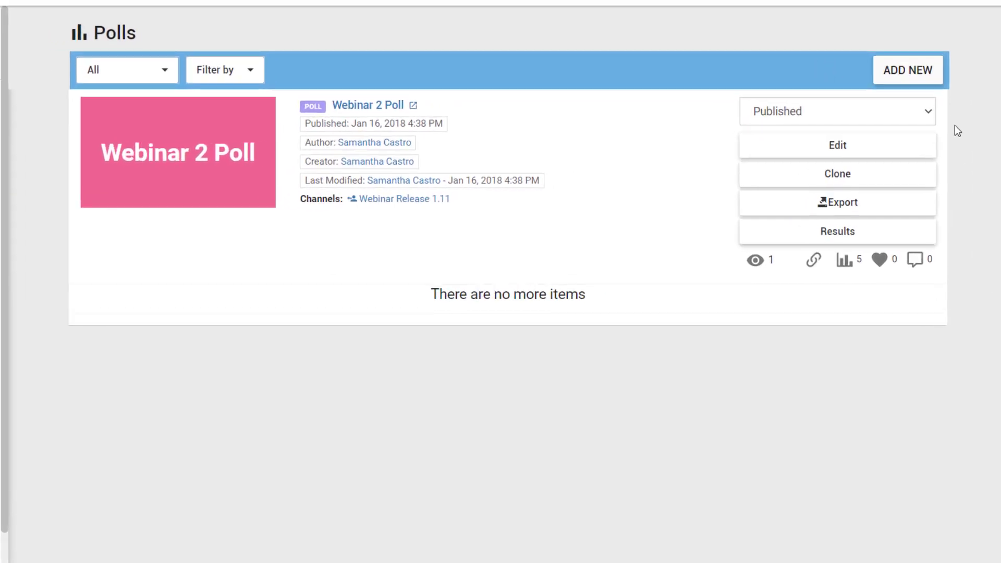
Start a new poll titled 'Small Business Expo Event Survey'.
{"action": "left_click", "coordinate": [936, 78]}
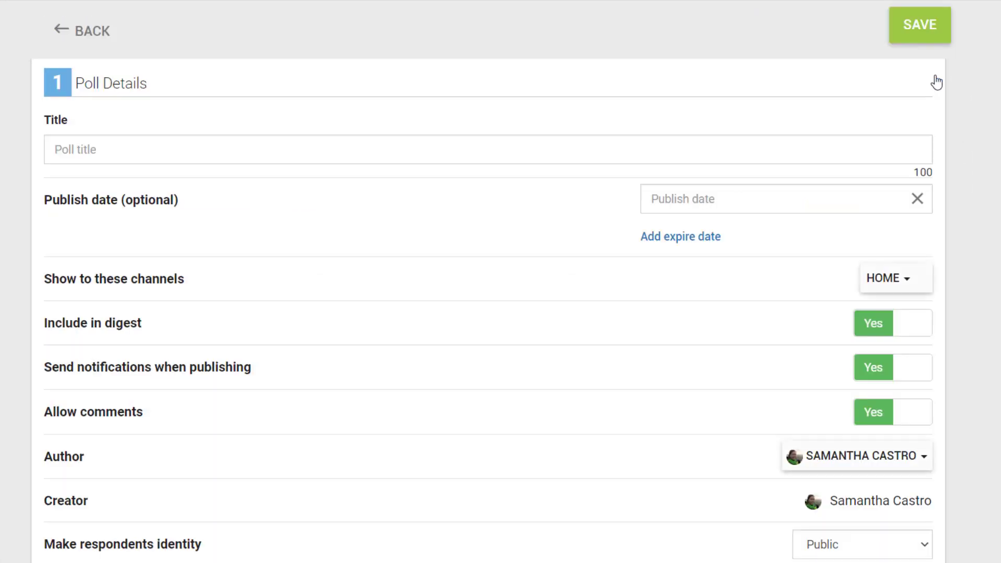
{"action": "left_click", "coordinate": [772, 142]}
{"action": "type", "text": "Small Business Expo Event Survey"}
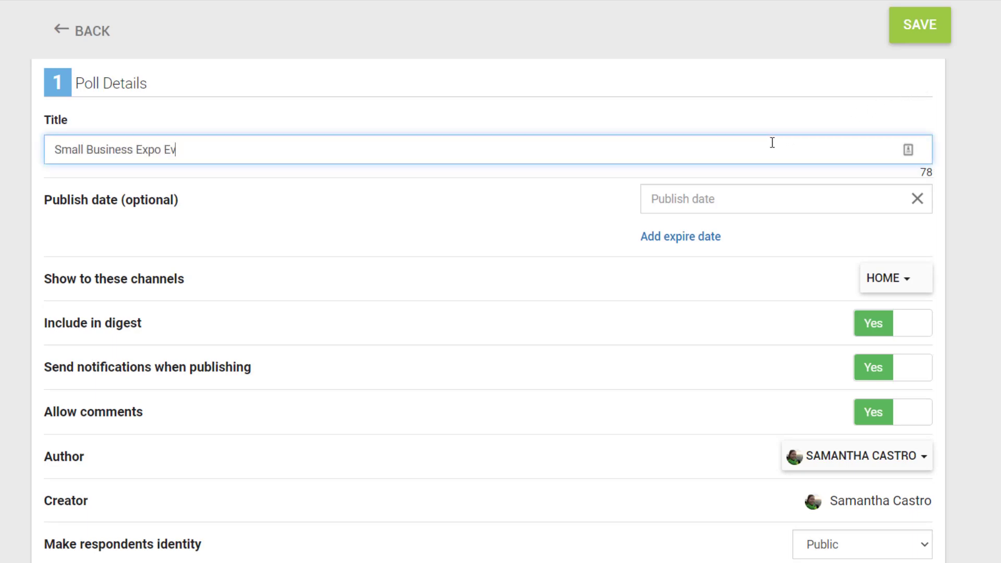
Try a June 16, 5:00 PM publish date and an expiry date, then clear both.
{"action": "left_click", "coordinate": [786, 199]}
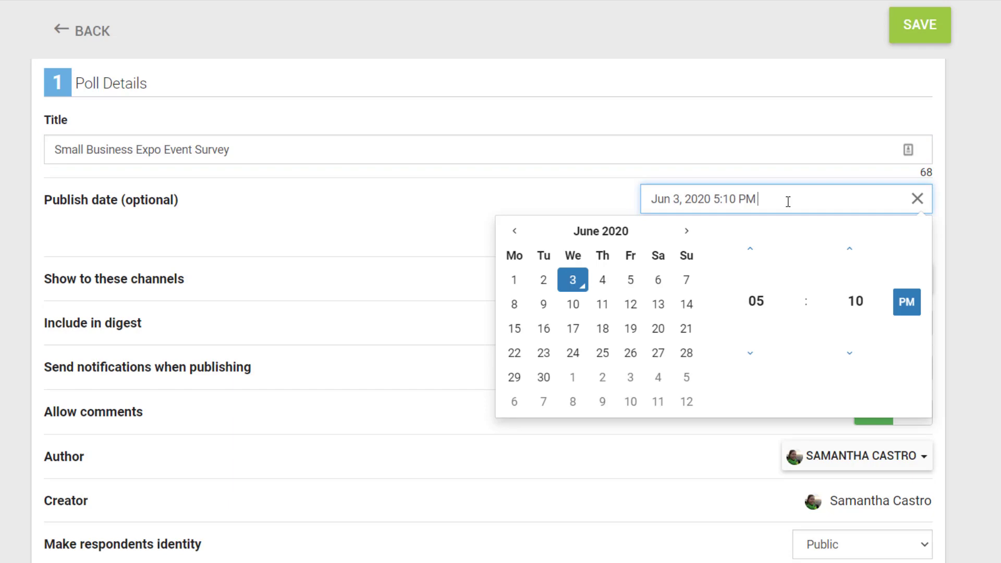
{"action": "left_click", "coordinate": [543, 328]}
{"action": "left_click", "coordinate": [855, 299]}
{"action": "left_click", "coordinate": [750, 241]}
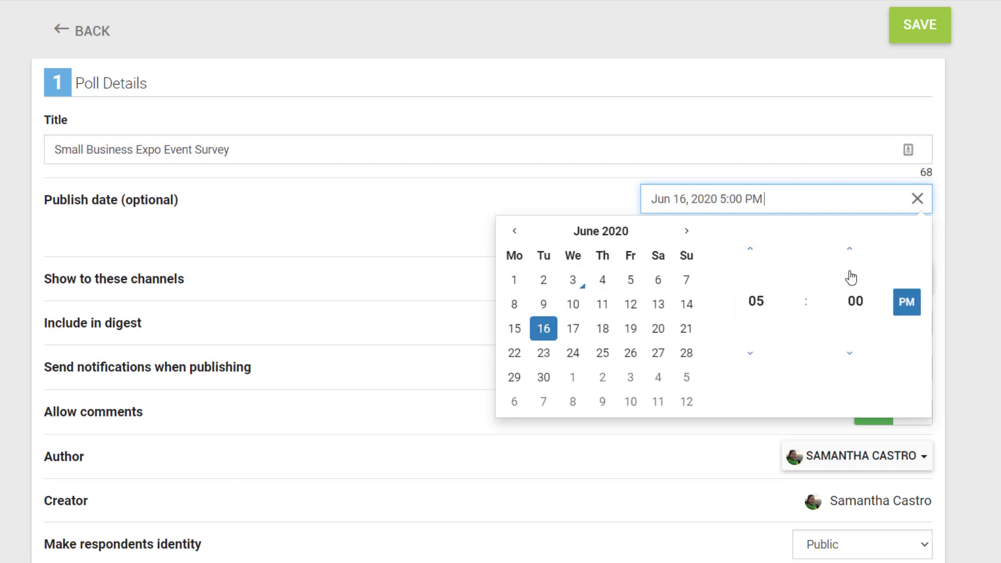
{"action": "left_click", "coordinate": [683, 235]}
{"action": "left_click", "coordinate": [714, 263]}
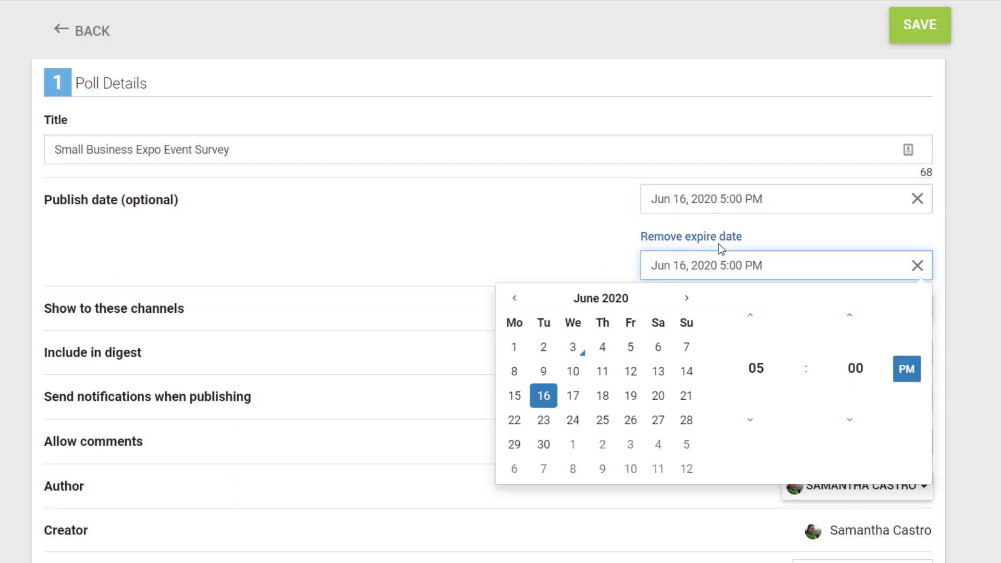
{"action": "left_click", "coordinate": [718, 241]}
{"action": "left_click", "coordinate": [916, 200]}
Keep only the Home channel and leave the digest, notification and comment toggles on.
{"action": "left_click", "coordinate": [911, 280]}
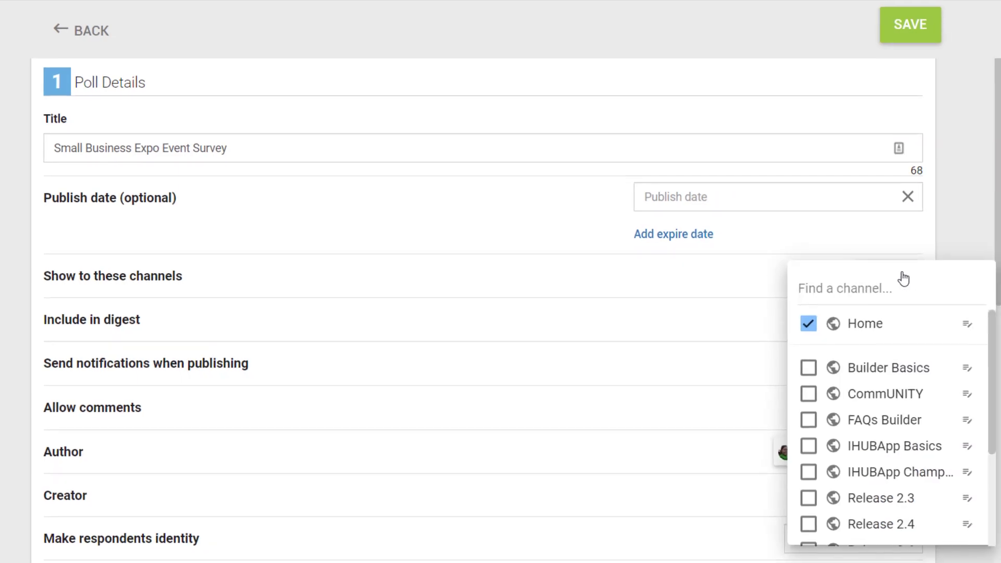
{"action": "left_click", "coordinate": [949, 242]}
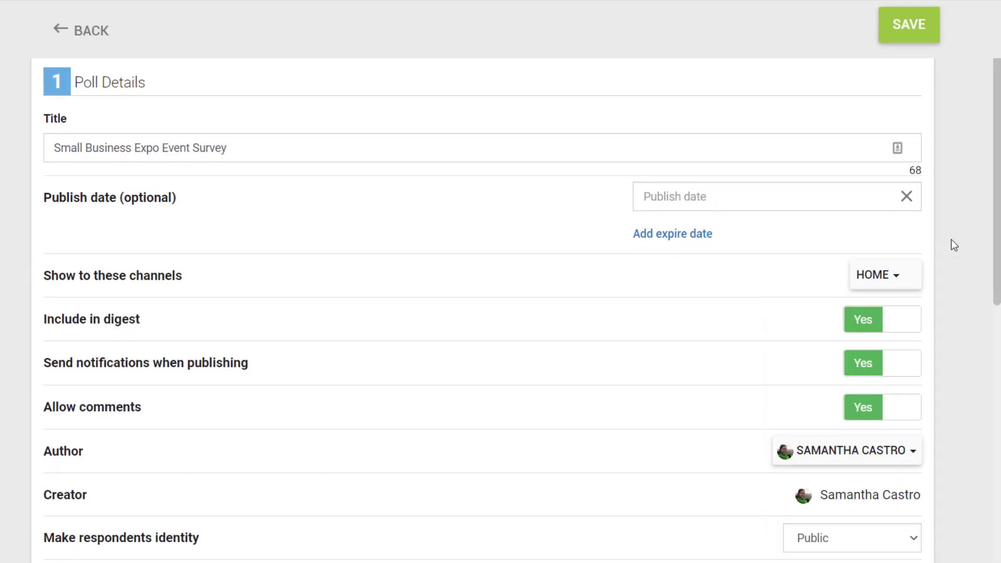
{"action": "left_click", "coordinate": [916, 323]}
{"action": "left_click", "coordinate": [903, 324]}
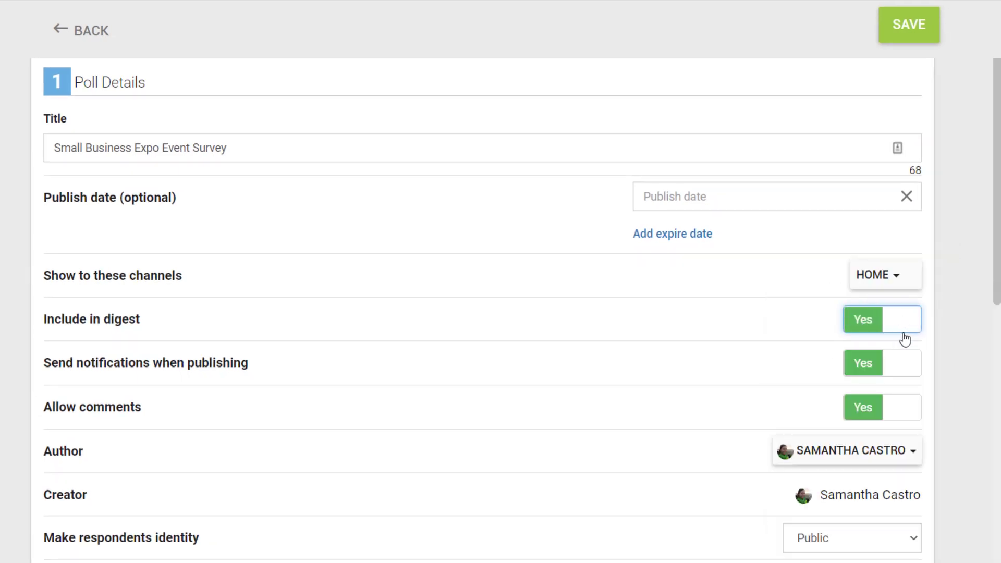
{"action": "left_click", "coordinate": [902, 367]}
{"action": "left_click", "coordinate": [902, 370]}
{"action": "left_click", "coordinate": [909, 411]}
{"action": "left_click", "coordinate": [910, 411]}
{"action": "scroll", "coordinate": [911, 340], "scroll_direction": "down", "scroll_amount": 2}
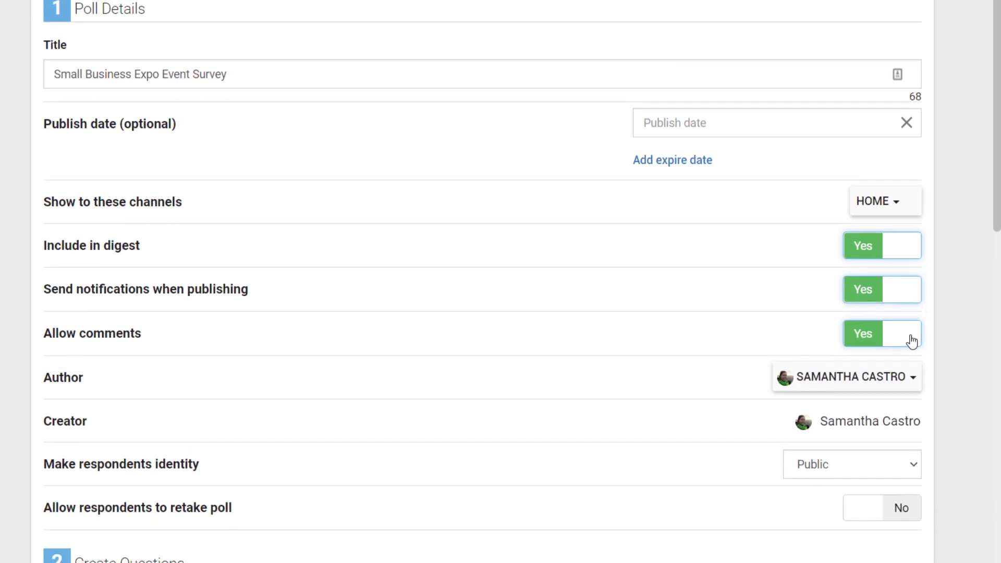
{"action": "left_click", "coordinate": [855, 363]}
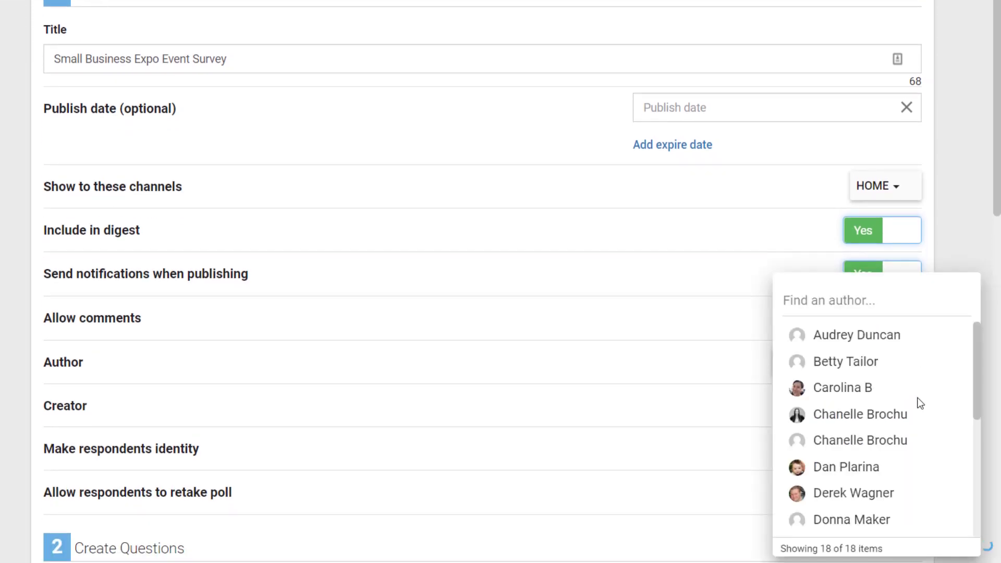
{"action": "left_click", "coordinate": [959, 260]}
{"action": "left_click", "coordinate": [894, 455]}
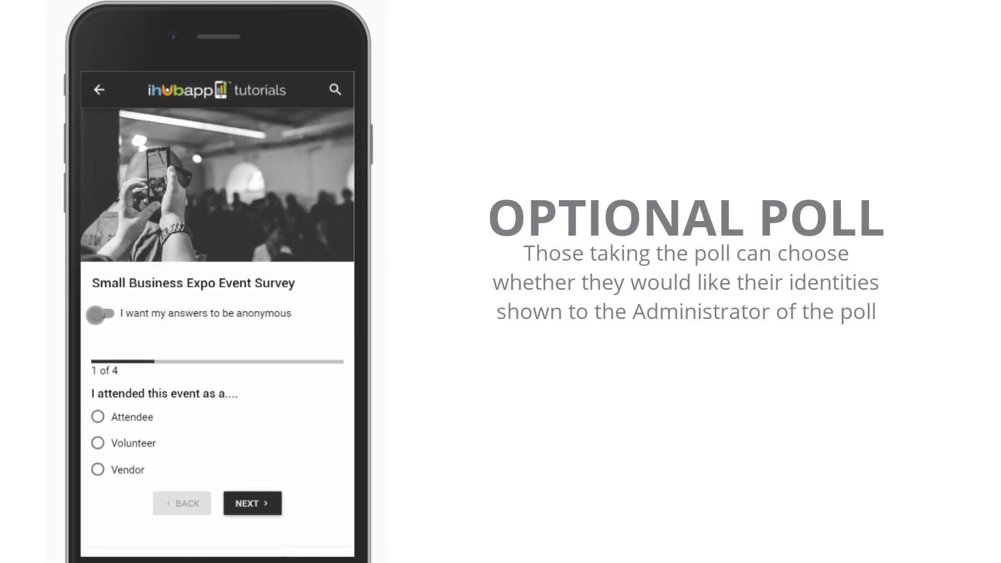
{"action": "left_click", "coordinate": [96, 314]}
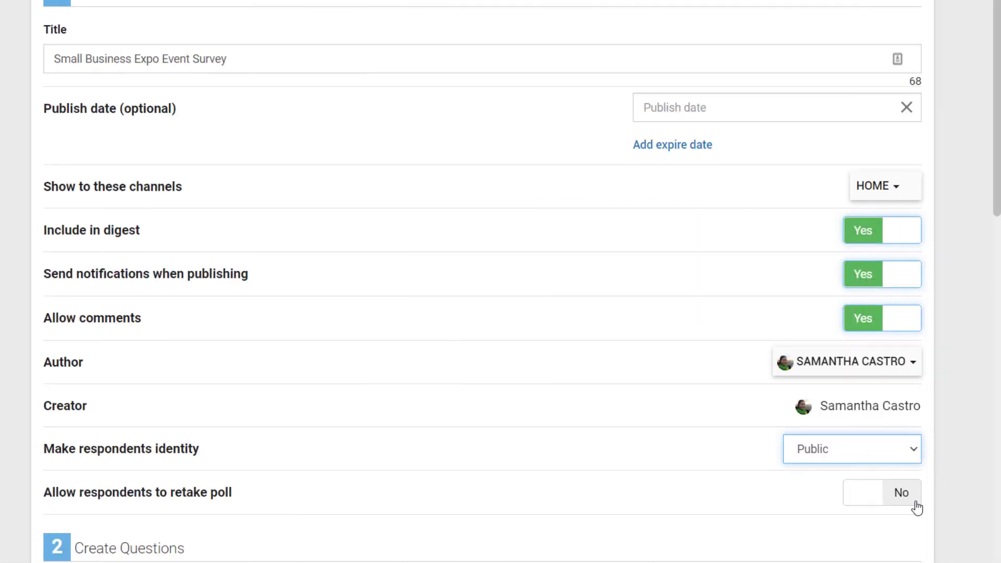
{"action": "left_click", "coordinate": [914, 503]}
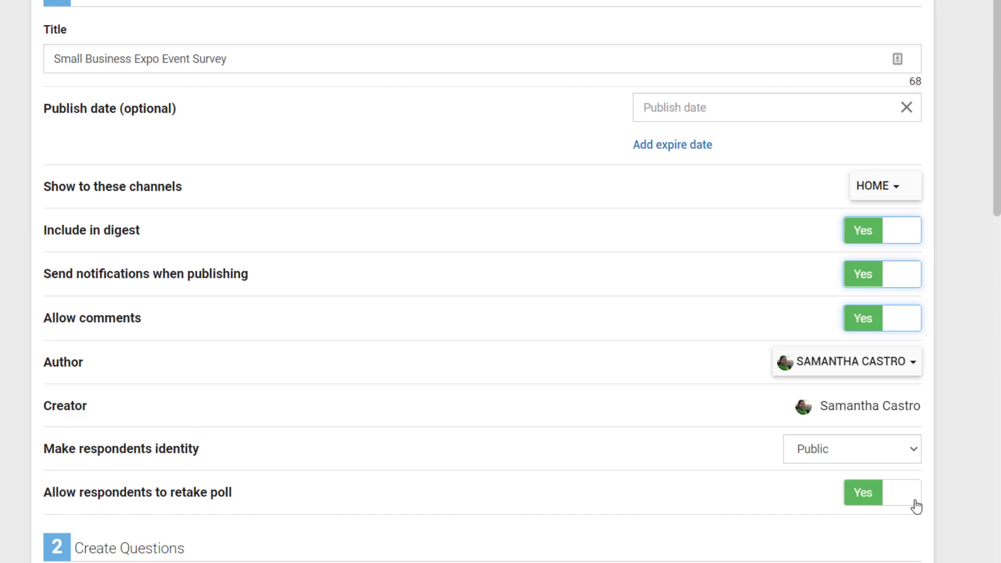
{"action": "left_click", "coordinate": [915, 503]}
{"action": "scroll", "coordinate": [916, 522], "scroll_direction": "up", "scroll_amount": 2}
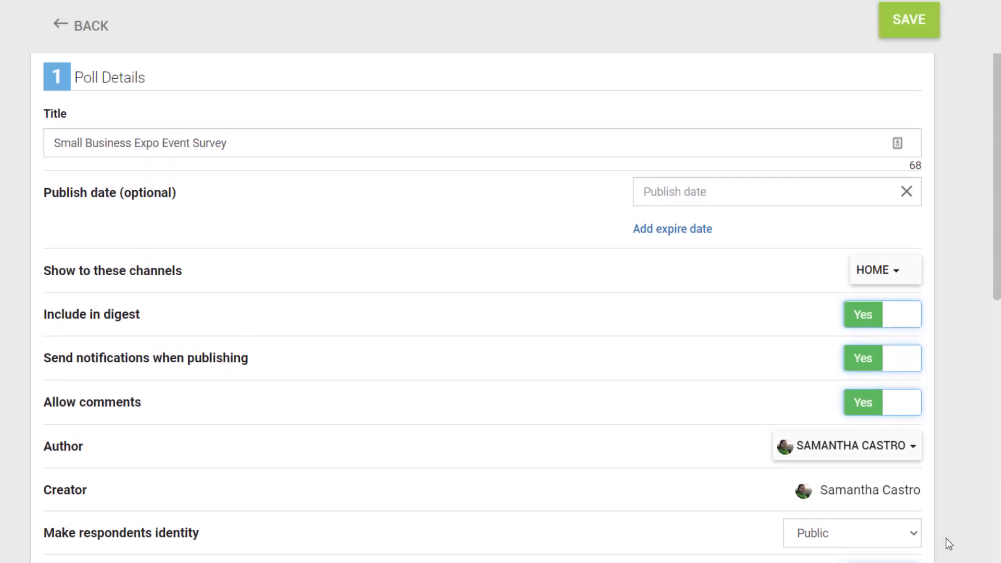
{"action": "left_click_drag", "start_coordinate": [994, 282], "coordinate": [992, 552]}
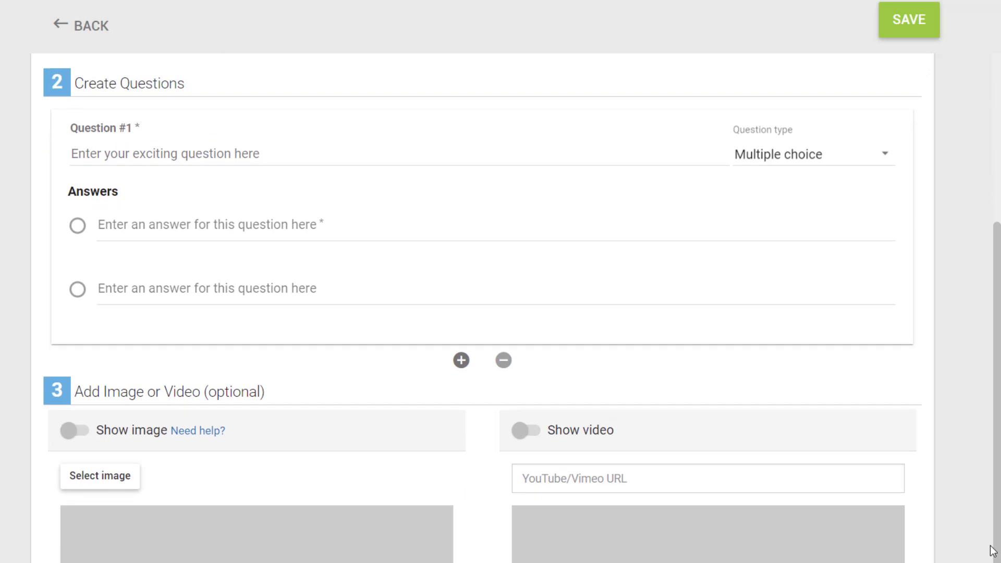
{"action": "left_click", "coordinate": [831, 167]}
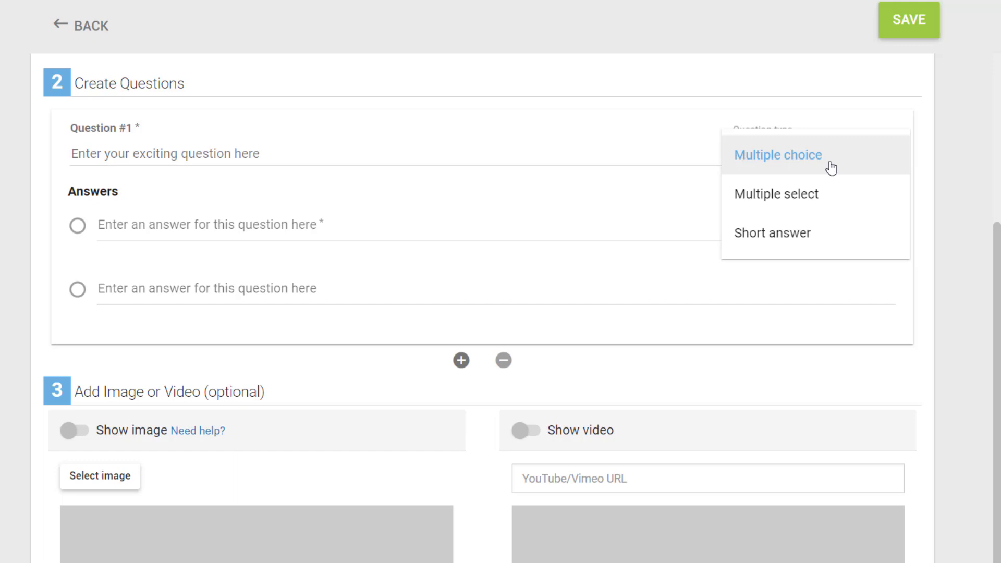
{"action": "left_click", "coordinate": [849, 197]}
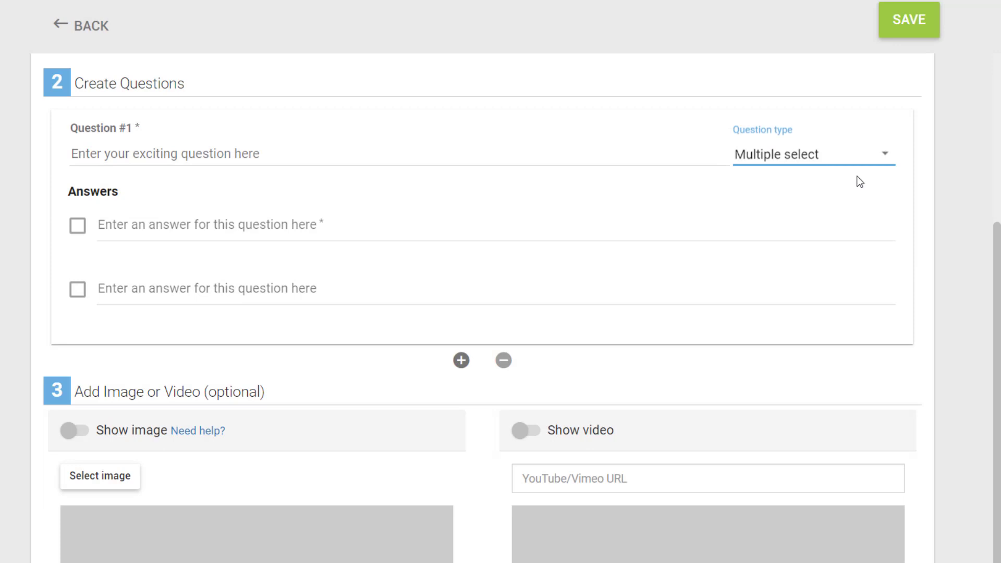
{"action": "left_click", "coordinate": [858, 160]}
{"action": "left_click", "coordinate": [844, 201]}
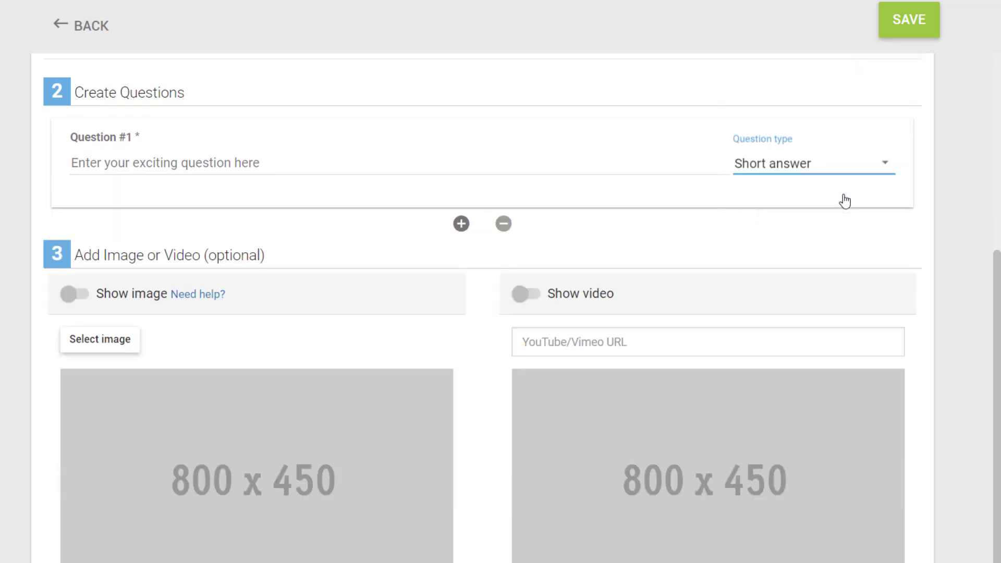
{"action": "left_click", "coordinate": [849, 170]}
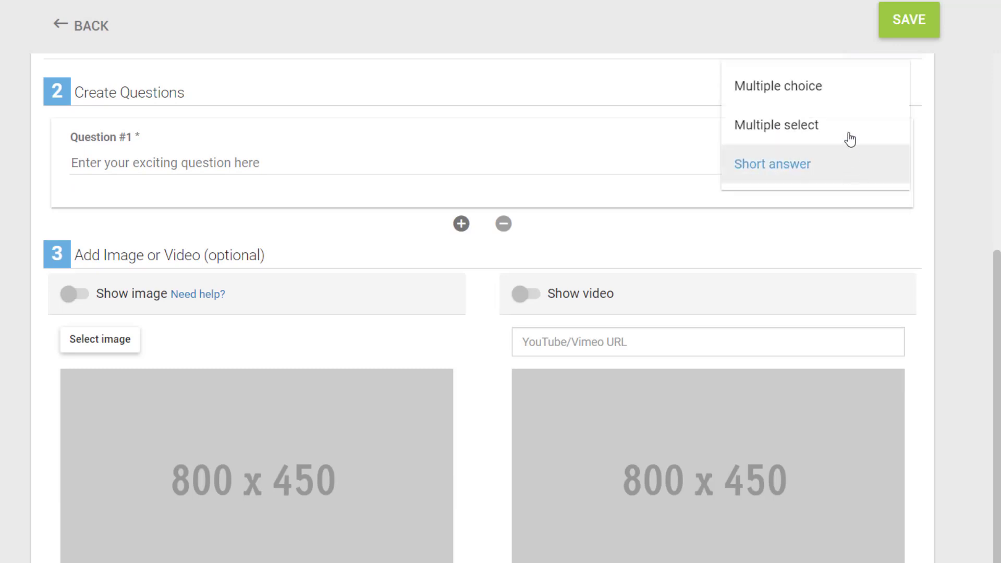
{"action": "left_click", "coordinate": [833, 90]}
Write question 1 'I attended this avent as a' with answers Attendee, Volunteer and Vendor.
{"action": "left_click", "coordinate": [639, 151]}
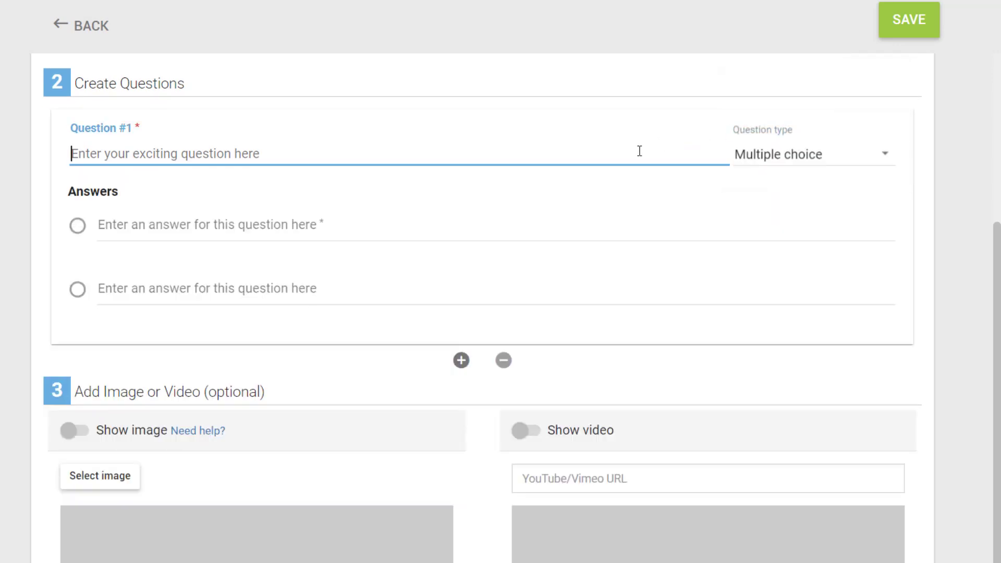
{"action": "type", "text": "I attended this a"}
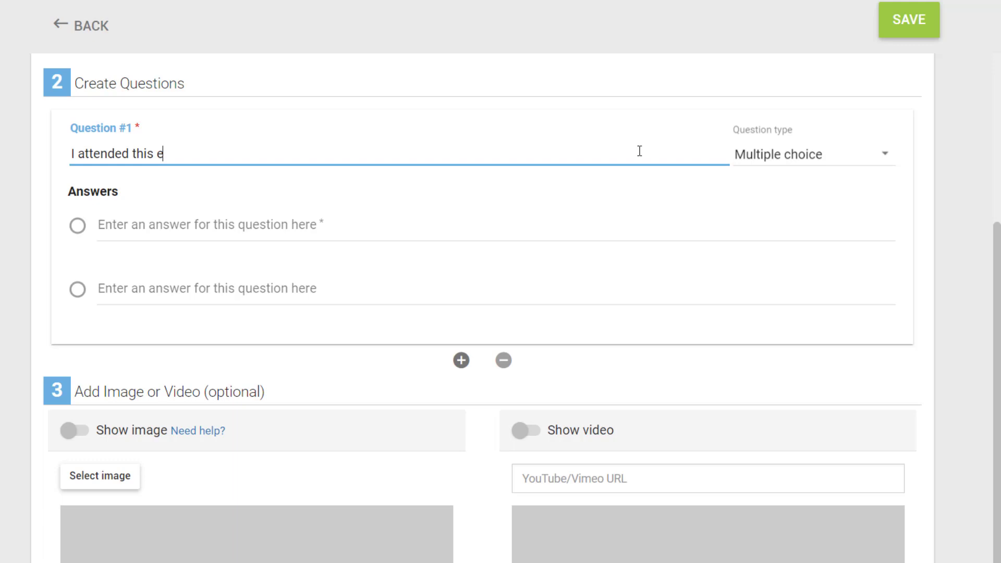
{"action": "type", "text": "vent as a...."}
{"action": "left_click", "coordinate": [565, 218]}
{"action": "type", "text": "Attendee"}
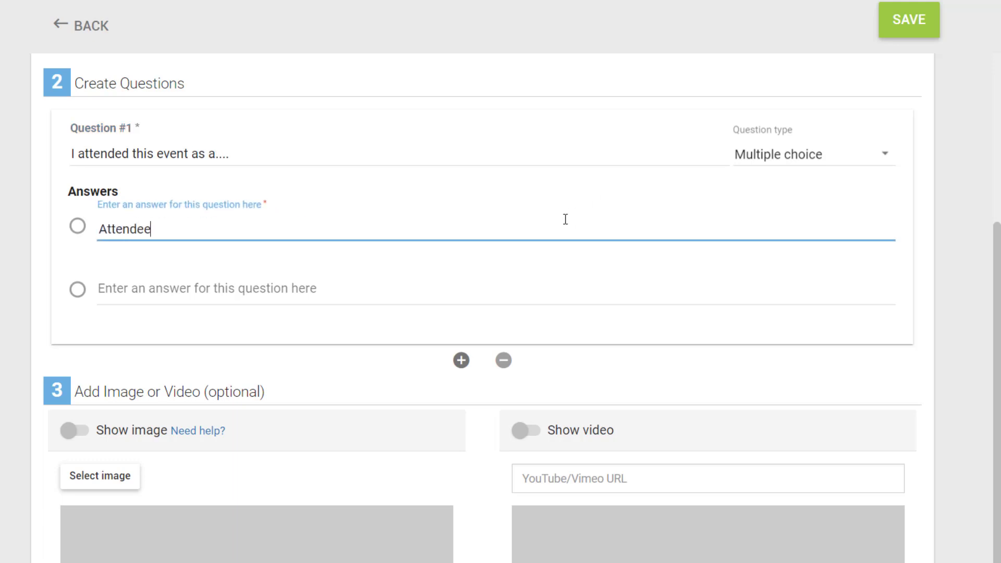
{"action": "left_click", "coordinate": [558, 282]}
{"action": "type", "text": "Volunteer"}
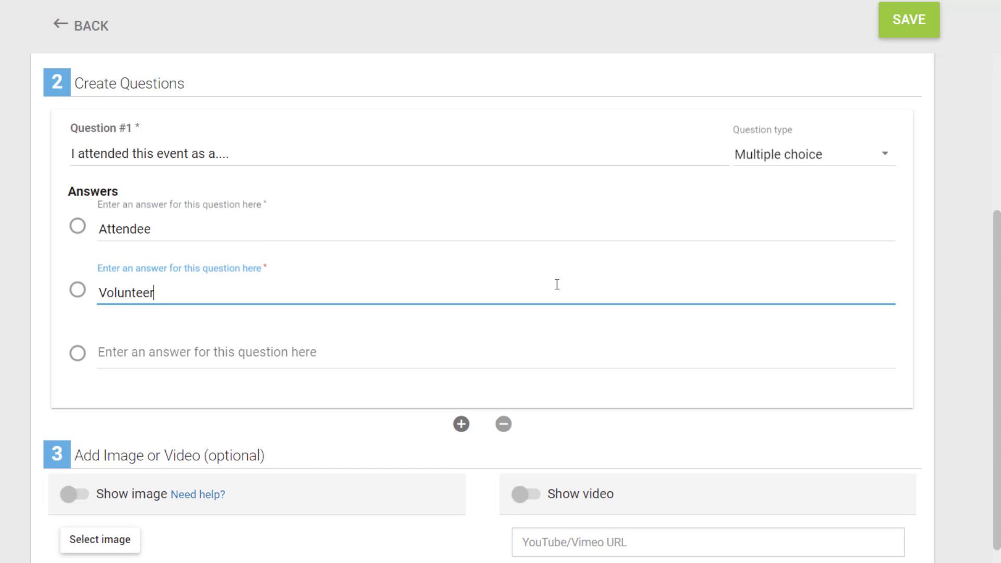
{"action": "left_click", "coordinate": [556, 353]}
{"action": "type", "text": "Vendor"}
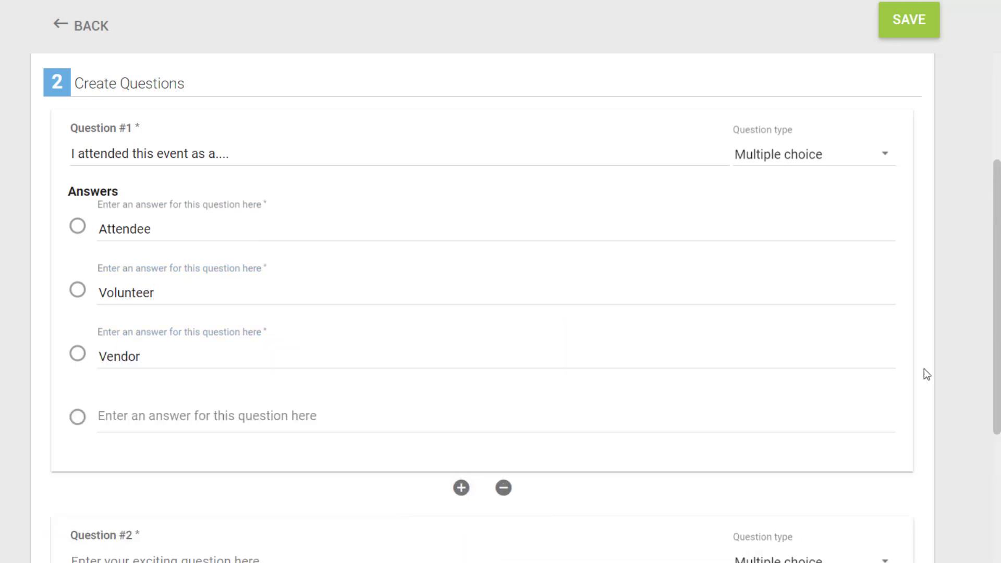
Write question 2 'Overall this event was....' with answers Excellent!, Very good, Good and Poor.
{"action": "scroll", "coordinate": [924, 373], "scroll_direction": "down", "scroll_amount": 6}
{"action": "left_click", "coordinate": [507, 223]}
{"action": "type", "text": "Overall this event was...."}
{"action": "left_click", "coordinate": [494, 292]}
{"action": "type", "text": "Excellent!"}
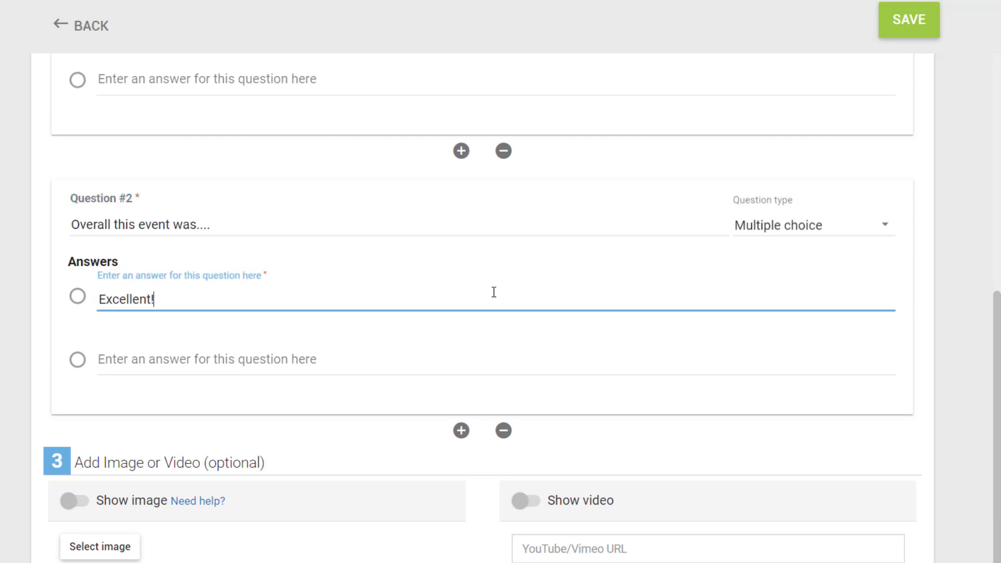
{"action": "left_click", "coordinate": [476, 357]}
{"action": "type", "text": "Very good"}
{"action": "left_click", "coordinate": [440, 427]}
{"action": "type", "text": "Good"}
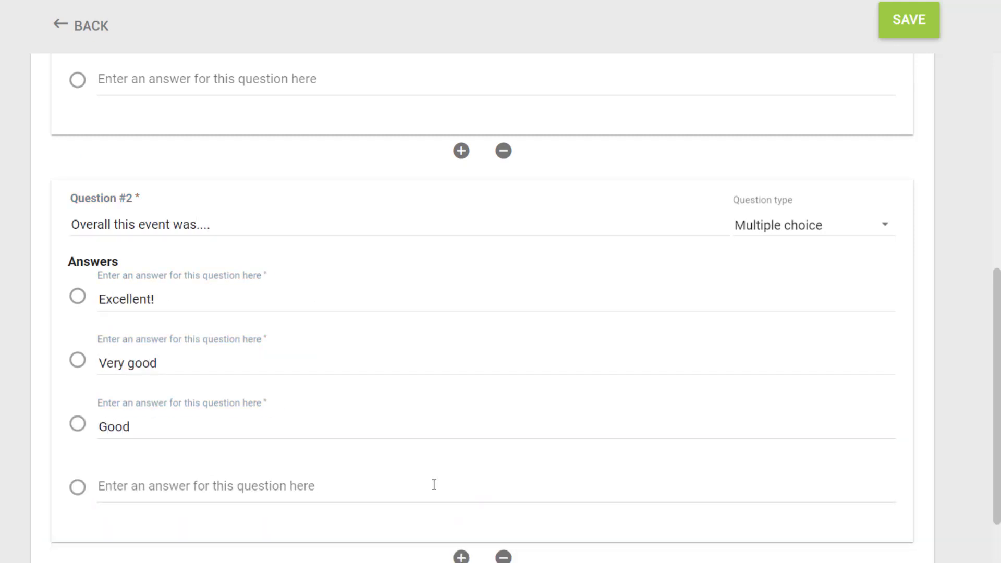
{"action": "left_click", "coordinate": [433, 483]}
{"action": "type", "text": "Poor"}
Add question 3 'Select all that you liked about the event' as Multiple select.
{"action": "scroll", "coordinate": [992, 434], "scroll_direction": "down", "scroll_amount": 4}
{"action": "left_click", "coordinate": [460, 407]}
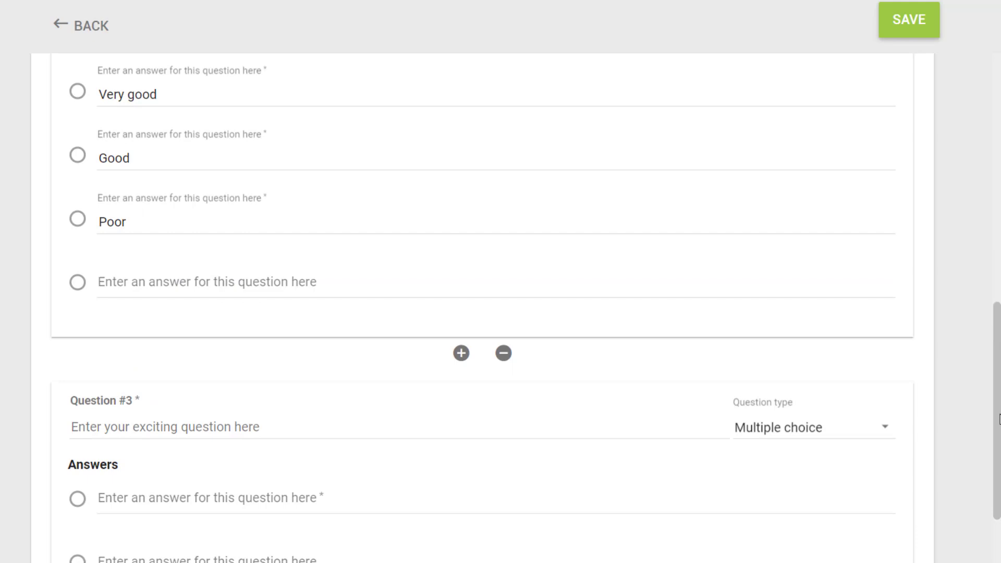
{"action": "left_click", "coordinate": [306, 279]}
{"action": "type", "text": "Select all that you liked about the event"}
{"action": "left_click", "coordinate": [812, 280]}
{"action": "left_click", "coordinate": [782, 305]}
Give question 3 answers Presentations, Workshops, Lunch that was provided, Booth layouts and Speakers.
{"action": "left_click", "coordinate": [426, 343]}
{"action": "type", "text": "Presentations"}
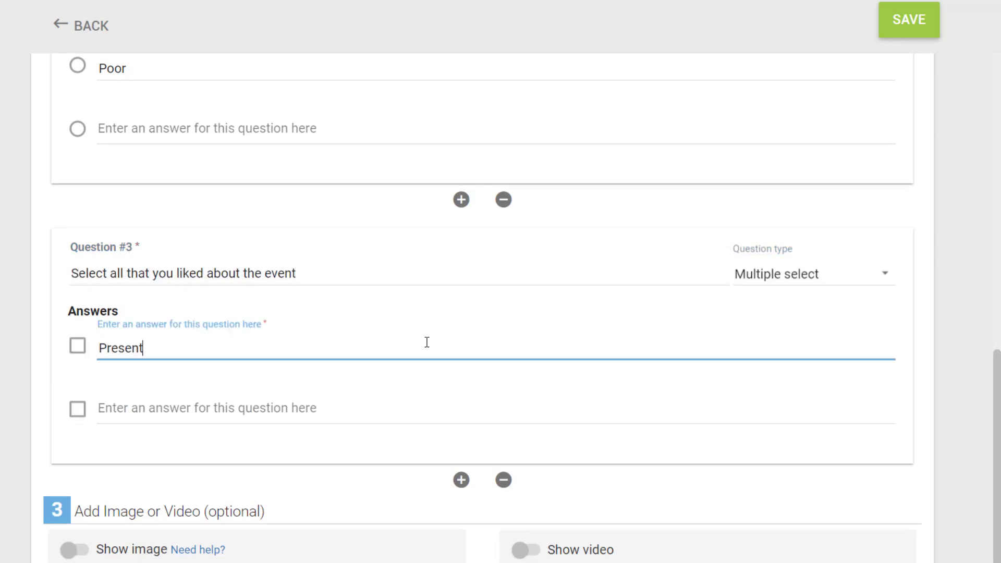
{"action": "left_click", "coordinate": [424, 408]}
{"action": "type", "text": "Workshops"}
{"action": "left_click", "coordinate": [375, 474]}
{"action": "type", "text": "Lunch that was provided"}
{"action": "left_click", "coordinate": [363, 531]}
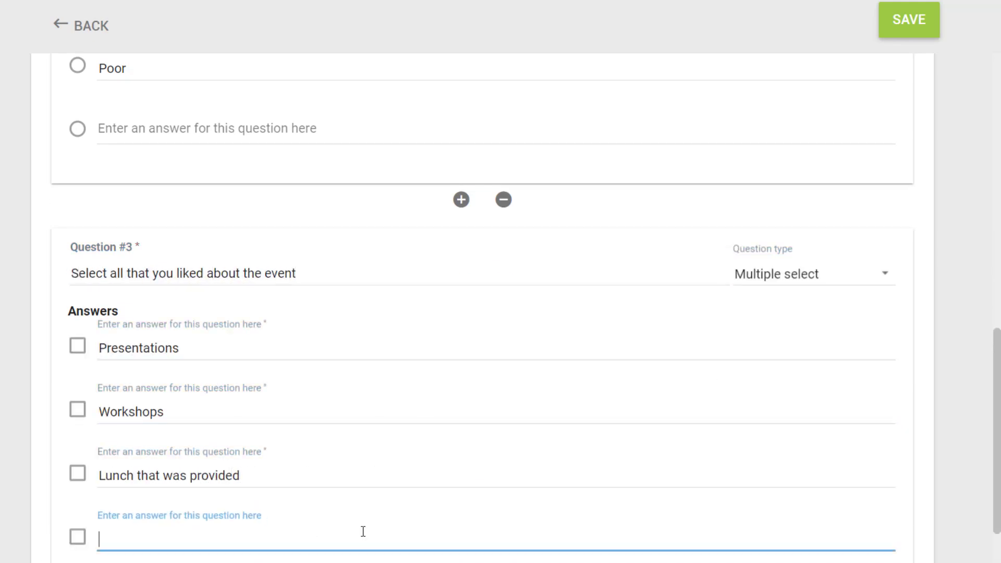
{"action": "type", "text": "Booth layouts"}
{"action": "key", "text": "Tab"}
{"action": "type", "text": "Speakers"}
{"action": "left_click", "coordinate": [461, 462]}
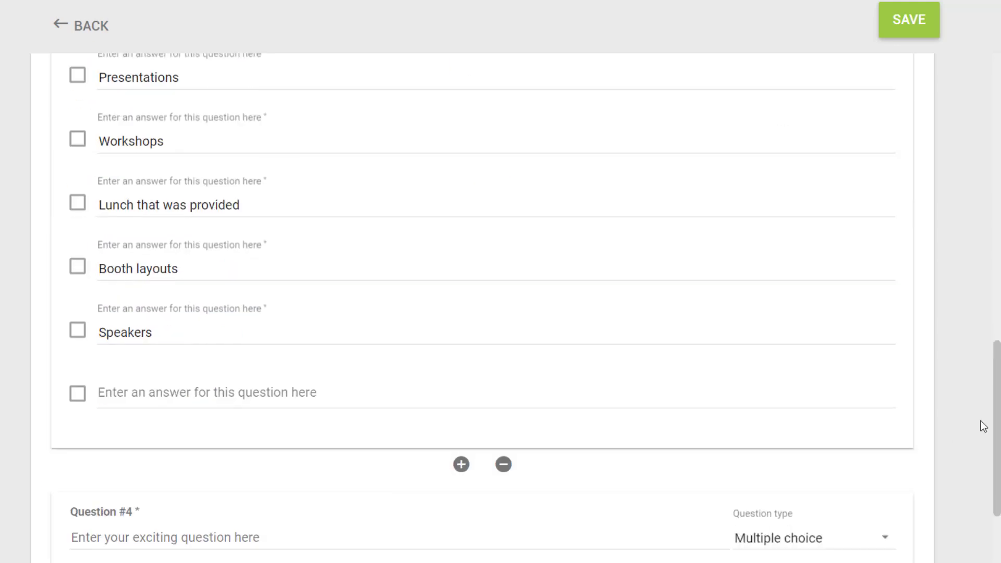
Add short-answer question 'Anything else you would like to add?', deleting the extra 'How would you improve the event?' question.
{"action": "scroll", "coordinate": [625, 364], "scroll_direction": "down", "scroll_amount": 4}
{"action": "left_click", "coordinate": [294, 326]}
{"action": "type", "text": "Anything else you would like to add?"}
{"action": "left_click", "coordinate": [461, 248]}
{"action": "left_click", "coordinate": [373, 323]}
{"action": "type", "text": "How would you improve the event?"}
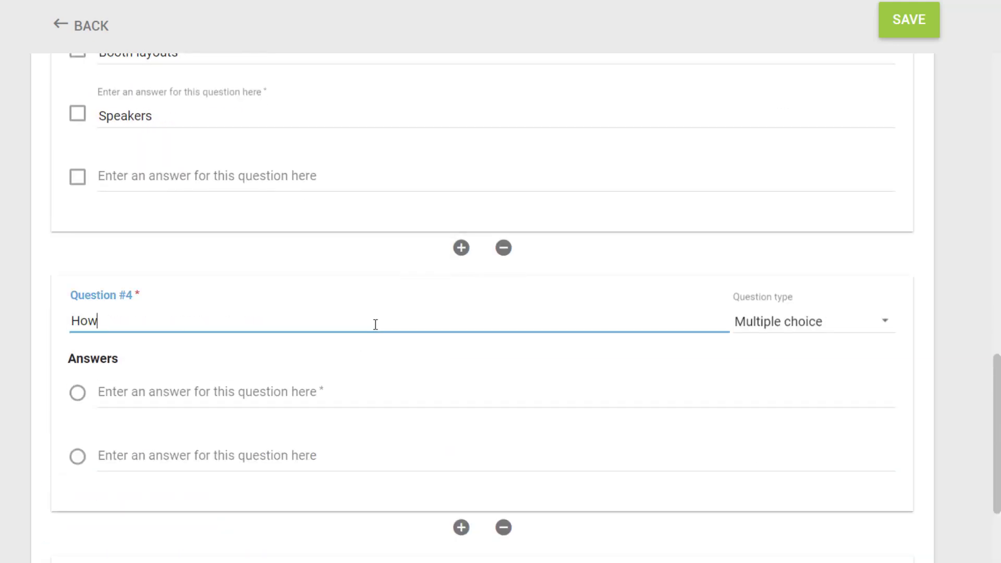
{"action": "left_click", "coordinate": [812, 321]}
{"action": "left_click", "coordinate": [781, 398]}
{"action": "left_click", "coordinate": [813, 452]}
{"action": "left_click", "coordinate": [809, 533]}
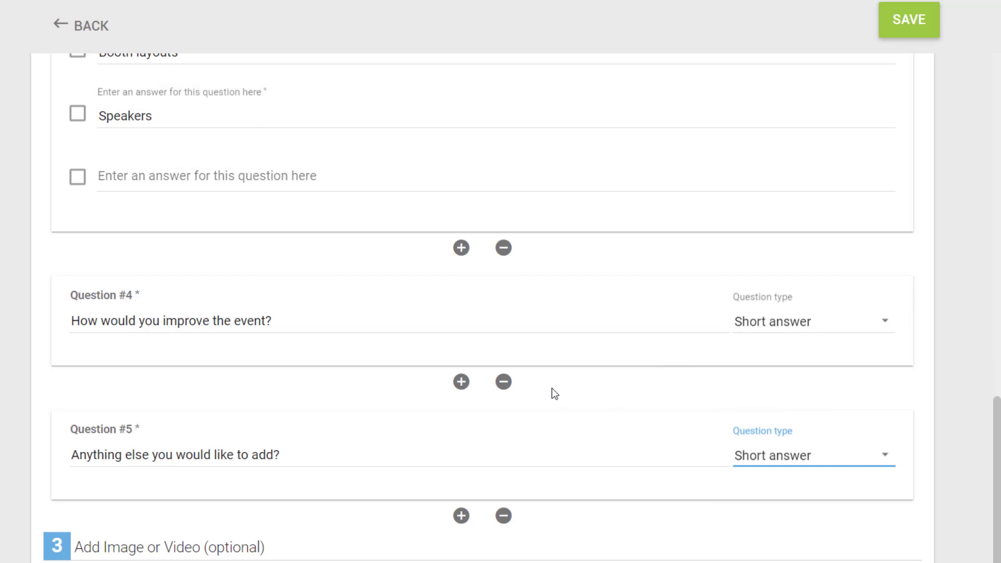
{"action": "left_click", "coordinate": [503, 382]}
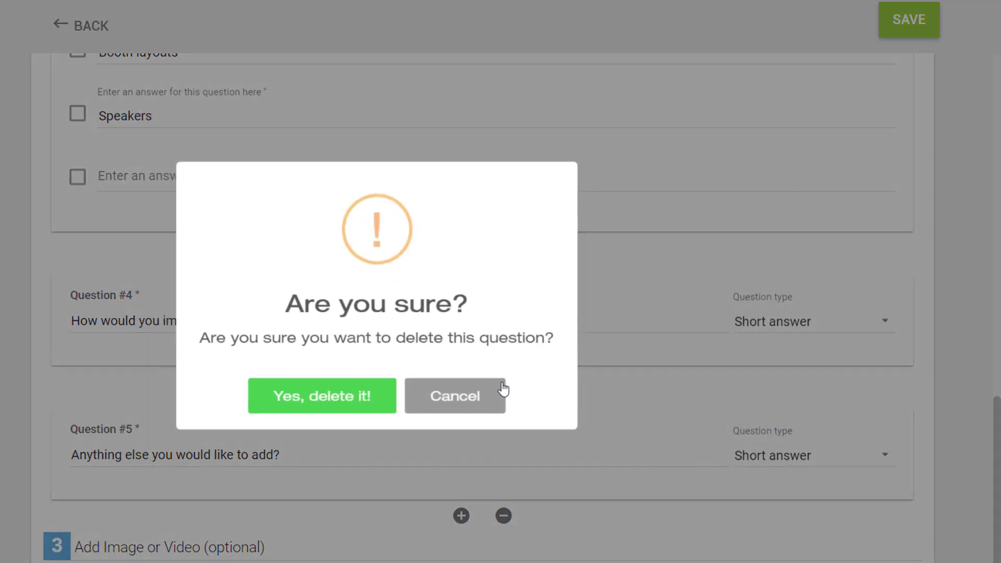
{"action": "left_click", "coordinate": [386, 406]}
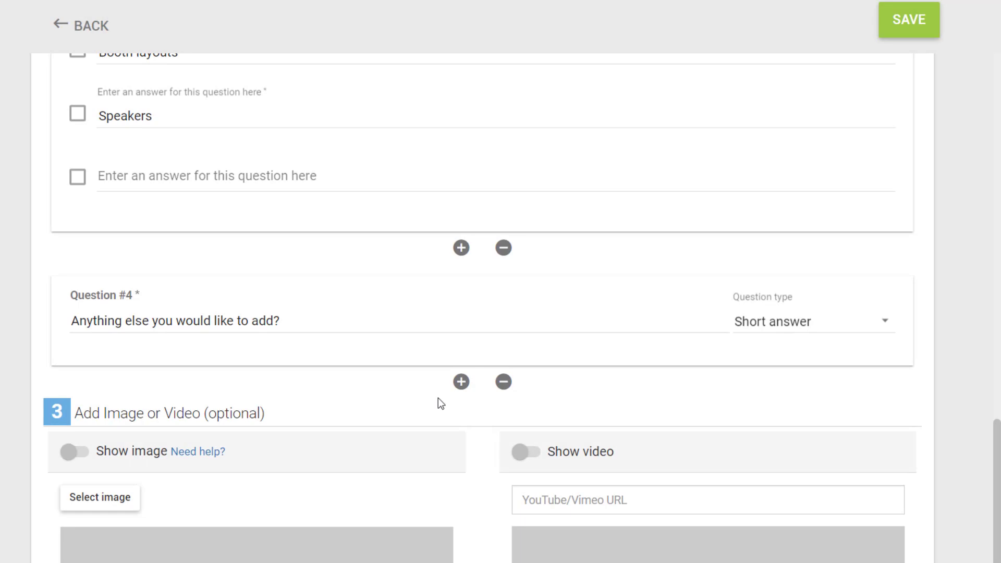
Attach Survey.png as the poll's image.
{"action": "scroll", "coordinate": [993, 454], "scroll_direction": "down", "scroll_amount": 5}
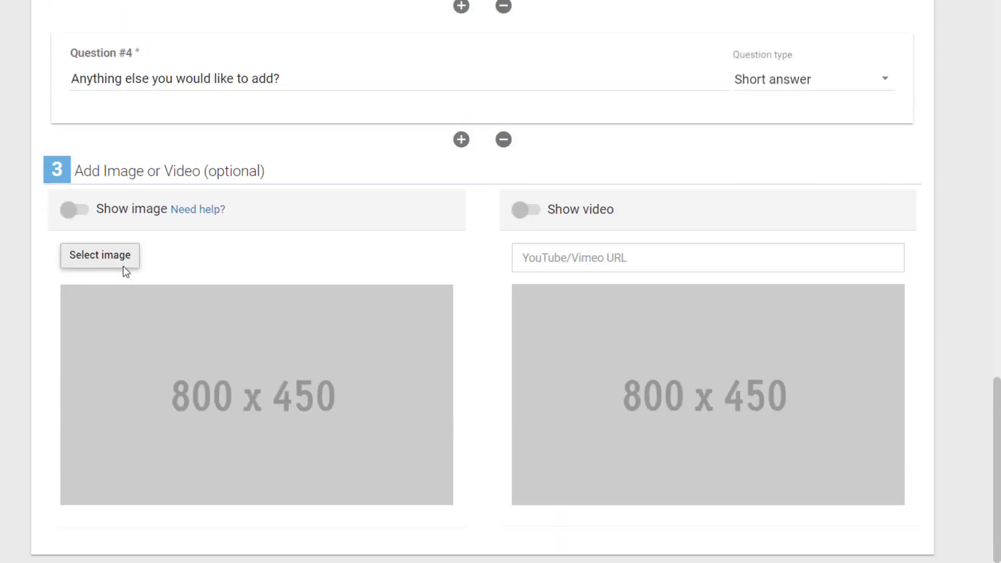
{"action": "left_click", "coordinate": [123, 265]}
{"action": "left_click", "coordinate": [223, 94]}
{"action": "left_click", "coordinate": [446, 380]}
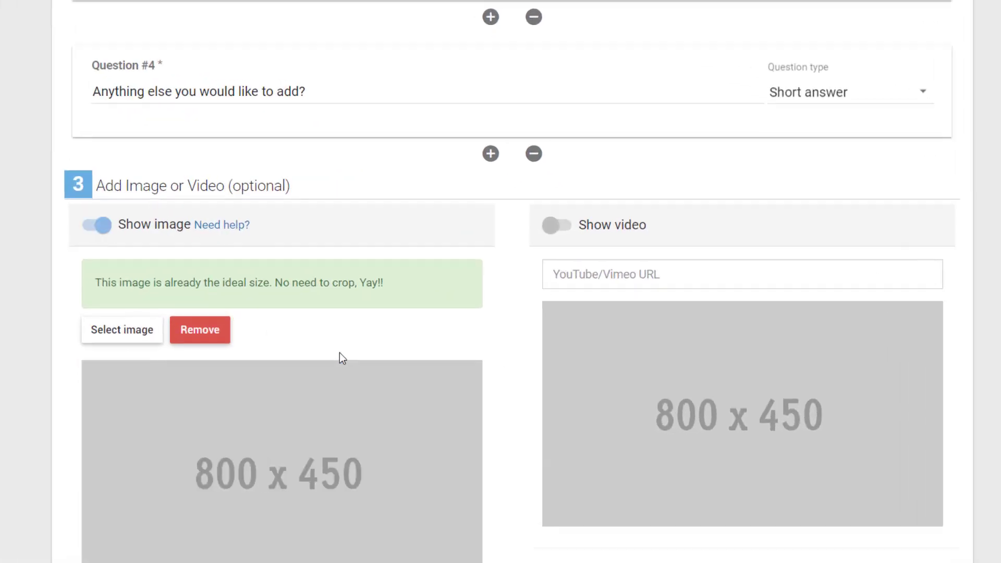
Enter the saved YouTube link but keep the image shown instead of the video.
{"action": "scroll", "coordinate": [956, 430], "scroll_direction": "down", "scroll_amount": 1}
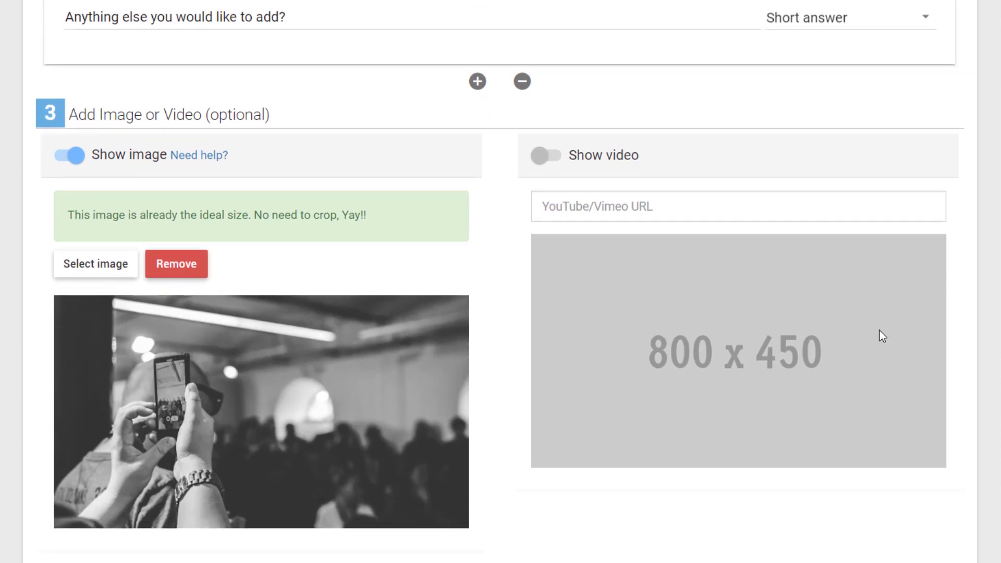
{"action": "left_click", "coordinate": [696, 205]}
{"action": "left_click", "coordinate": [695, 241]}
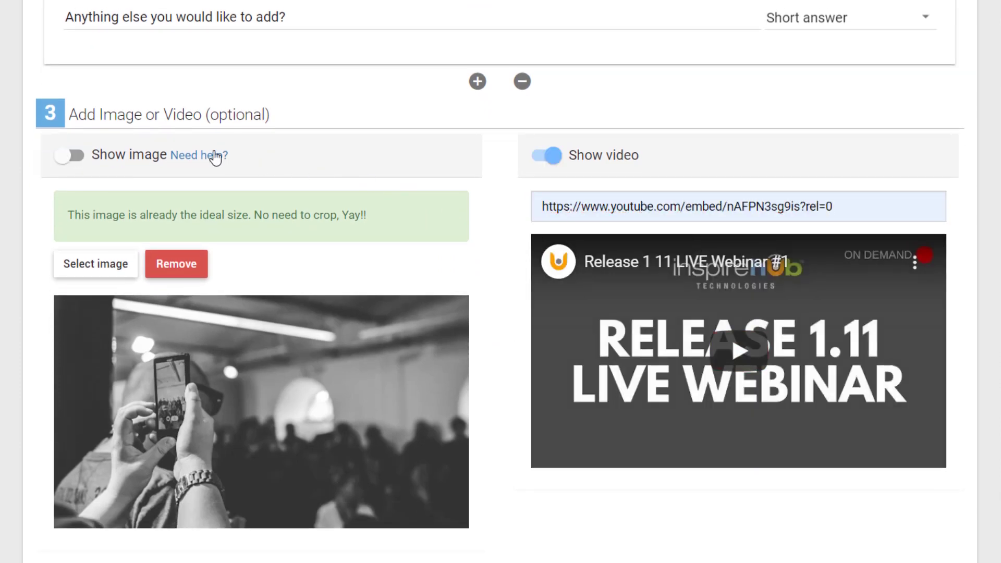
{"action": "left_click", "coordinate": [67, 154]}
{"action": "scroll", "coordinate": [850, 278], "scroll_direction": "up", "scroll_amount": 3}
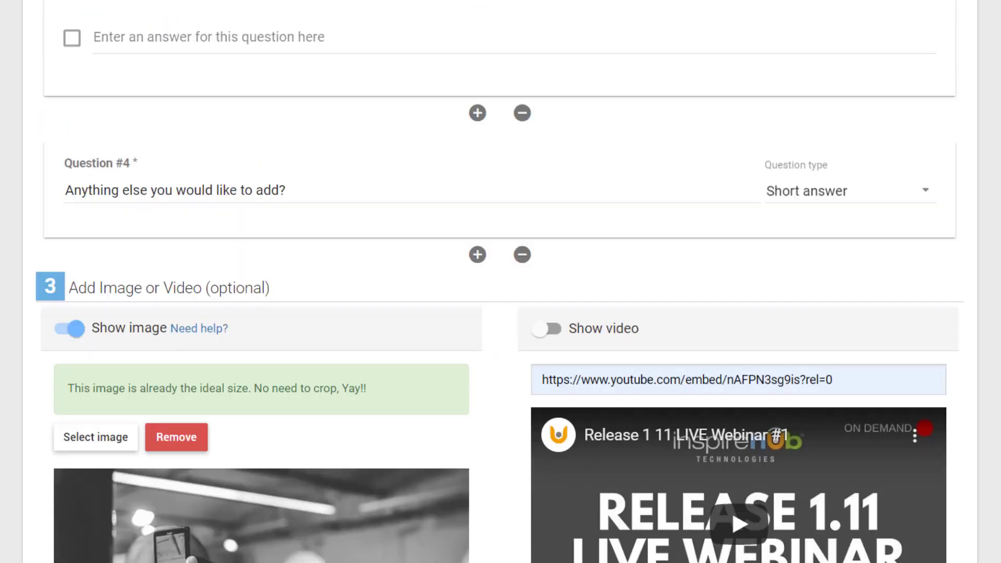
{"action": "scroll", "coordinate": [989, 112], "scroll_direction": "up", "scroll_amount": 20}
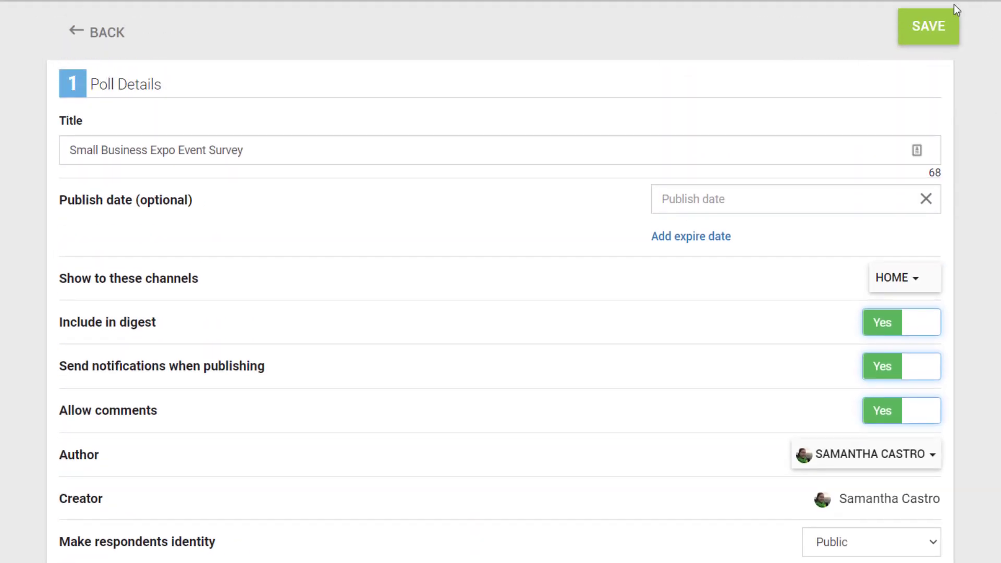
Save the poll, then set its status to Published and confirm 'Yes, publish it!'.
{"action": "left_click", "coordinate": [946, 36]}
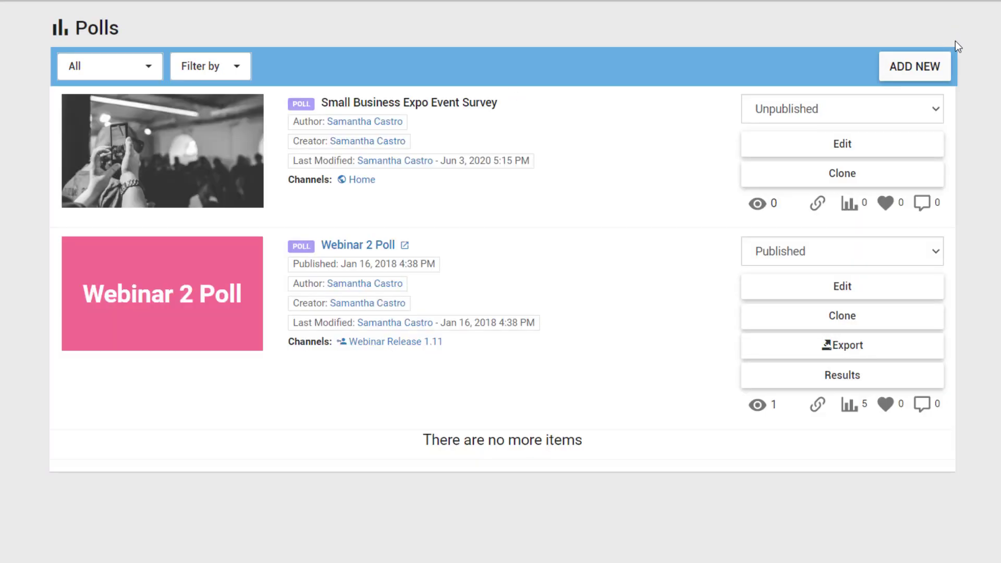
{"action": "left_click", "coordinate": [918, 102]}
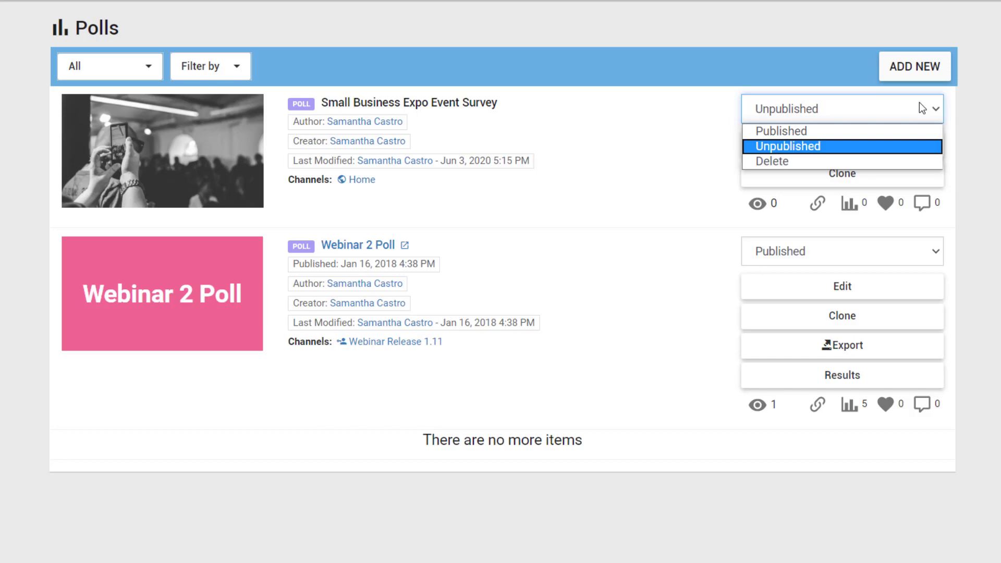
{"action": "left_click", "coordinate": [875, 130]}
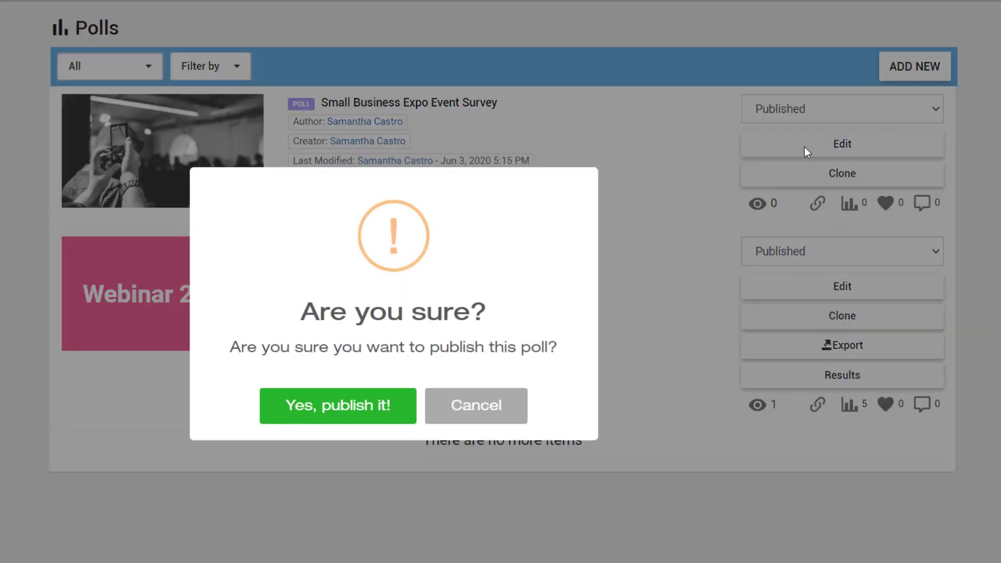
{"action": "left_click", "coordinate": [405, 411]}
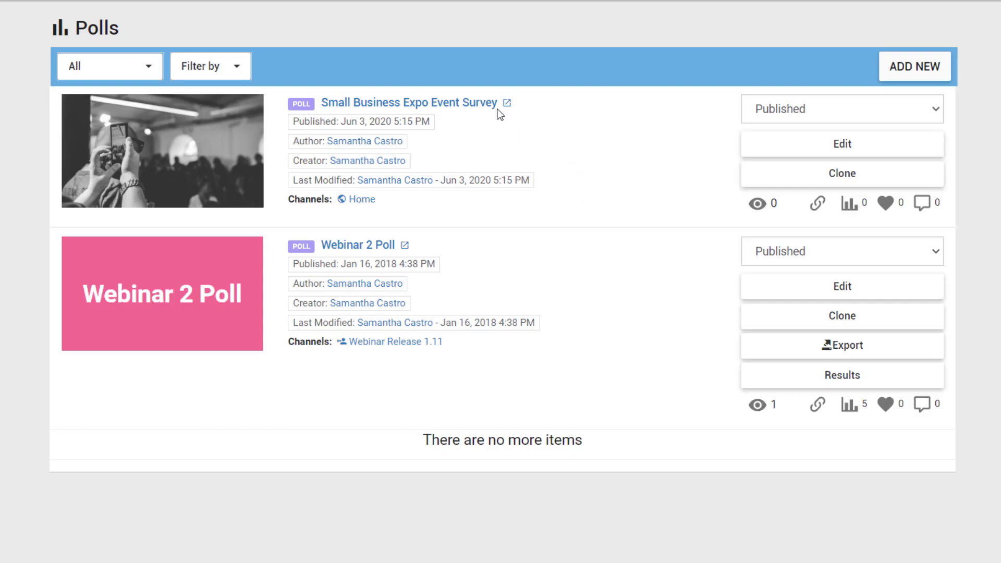
Open the published survey and answer Attendee and Excellent! to the first two questions.
{"action": "left_click", "coordinate": [481, 103]}
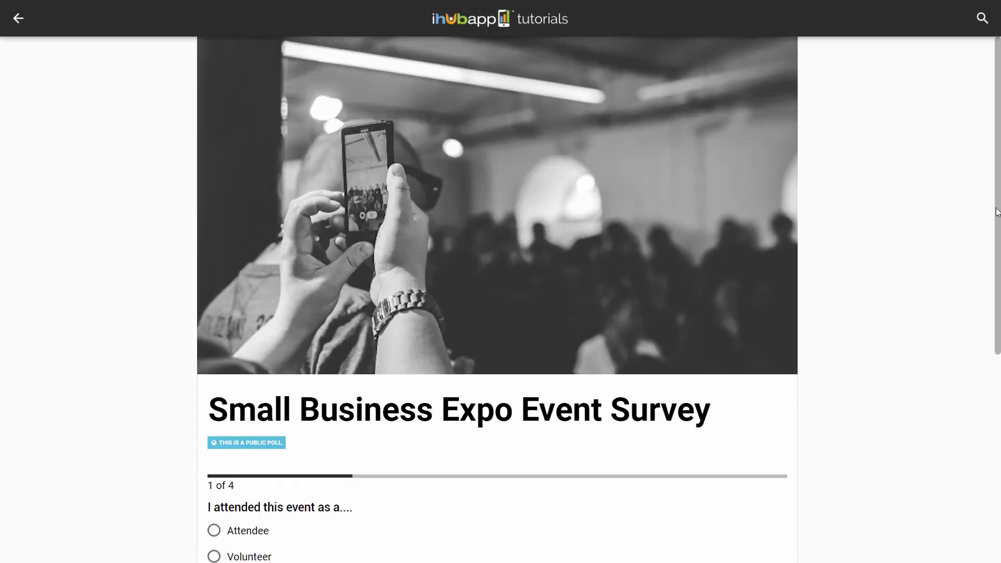
{"action": "left_click_drag", "start_coordinate": [997, 210], "coordinate": [999, 302]}
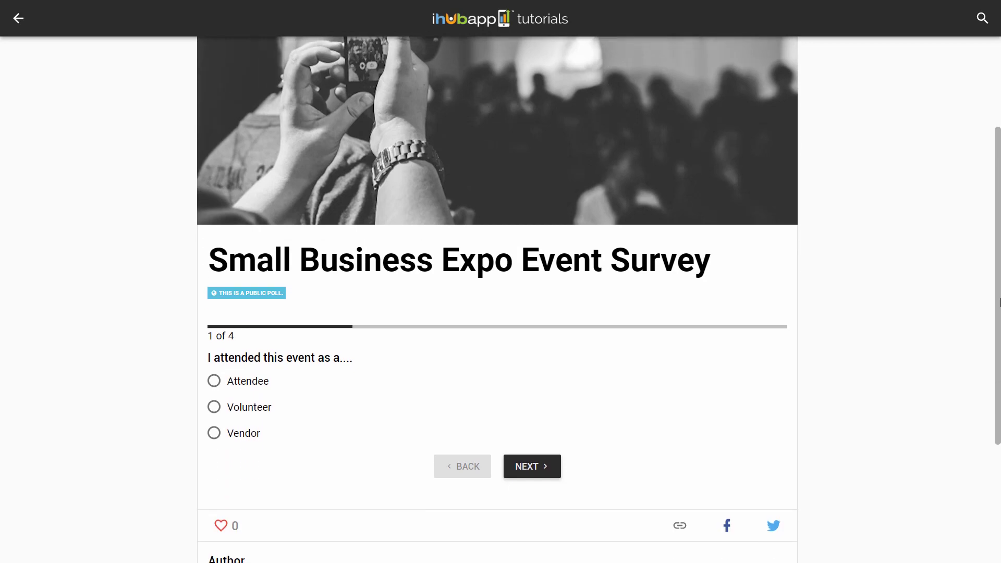
{"action": "left_click", "coordinate": [253, 385]}
{"action": "left_click", "coordinate": [514, 469]}
{"action": "left_click", "coordinate": [249, 386]}
{"action": "left_click", "coordinate": [549, 496]}
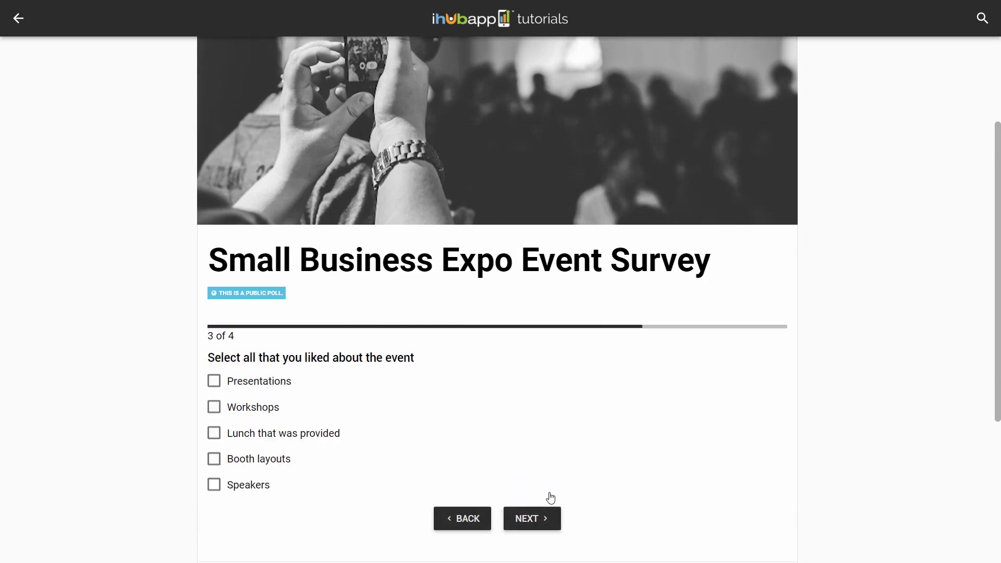
Tick all five liked items, answer 'No! It was great!' and finish the survey.
{"action": "left_click", "coordinate": [251, 384]}
{"action": "left_click", "coordinate": [239, 407]}
{"action": "left_click", "coordinate": [245, 432]}
{"action": "left_click", "coordinate": [251, 458]}
{"action": "left_click", "coordinate": [251, 487]}
{"action": "left_click", "coordinate": [527, 518]}
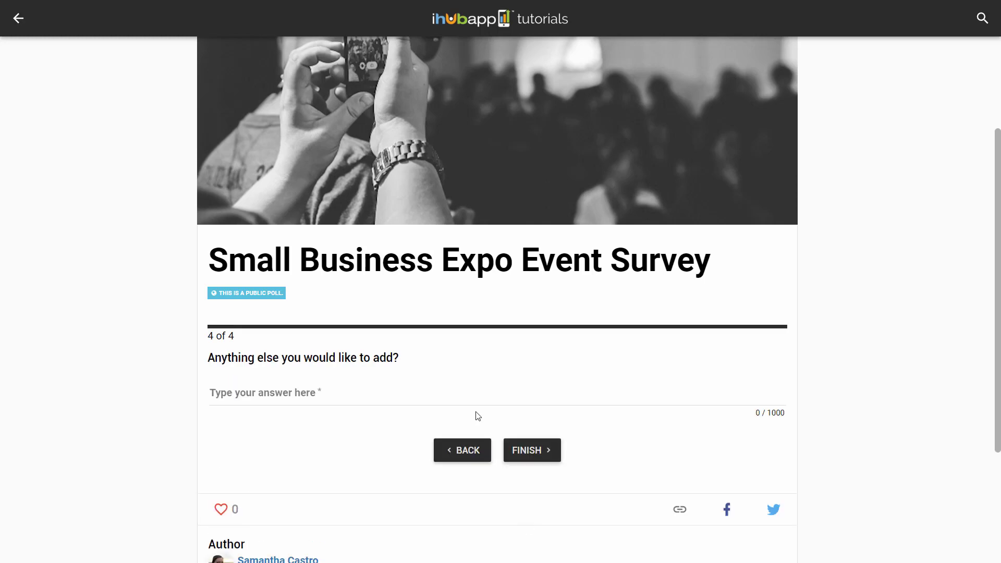
{"action": "left_click", "coordinate": [471, 399]}
{"action": "type", "text": "No! It was great!"}
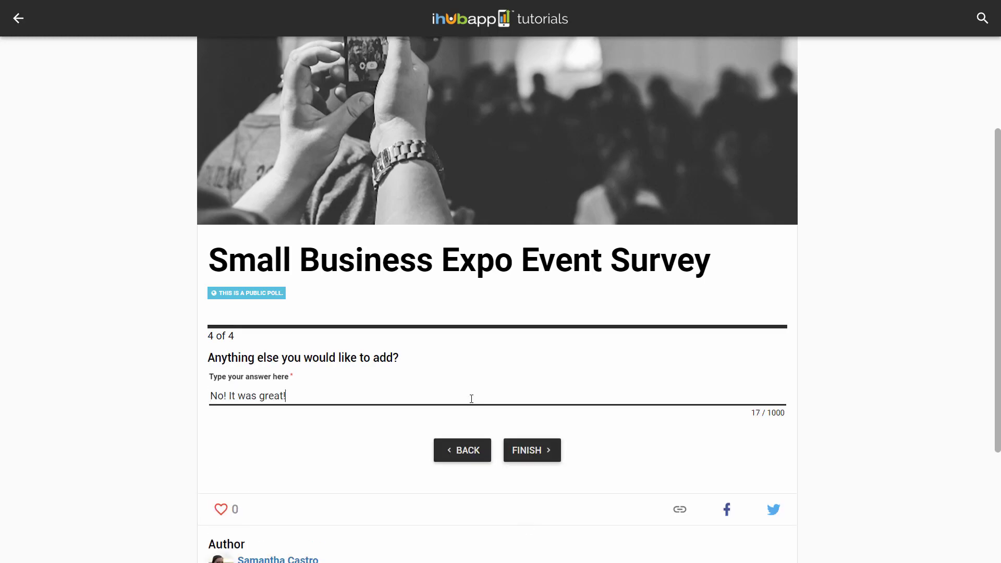
{"action": "left_click", "coordinate": [520, 454]}
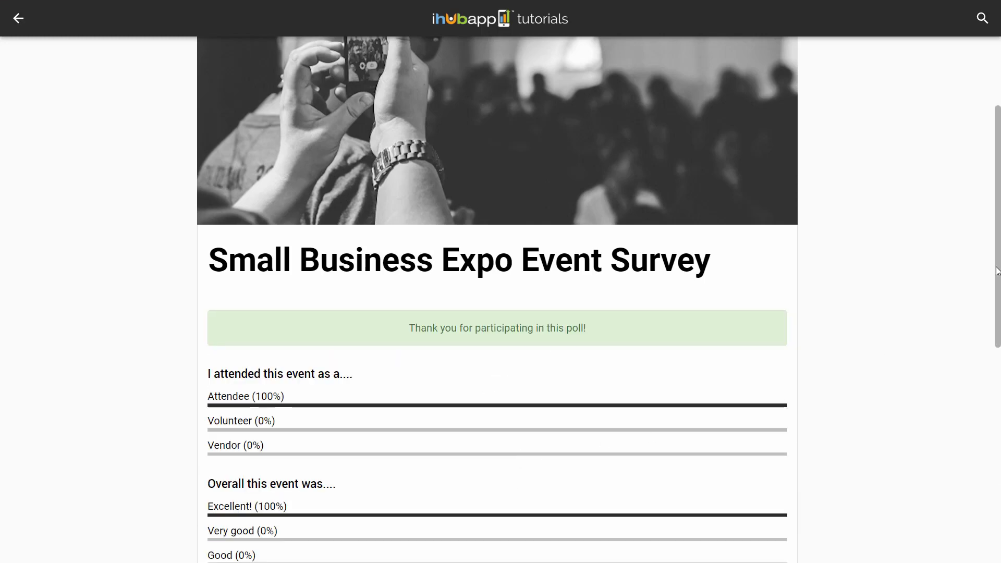
{"action": "left_click_drag", "start_coordinate": [996, 271], "coordinate": [998, 421]}
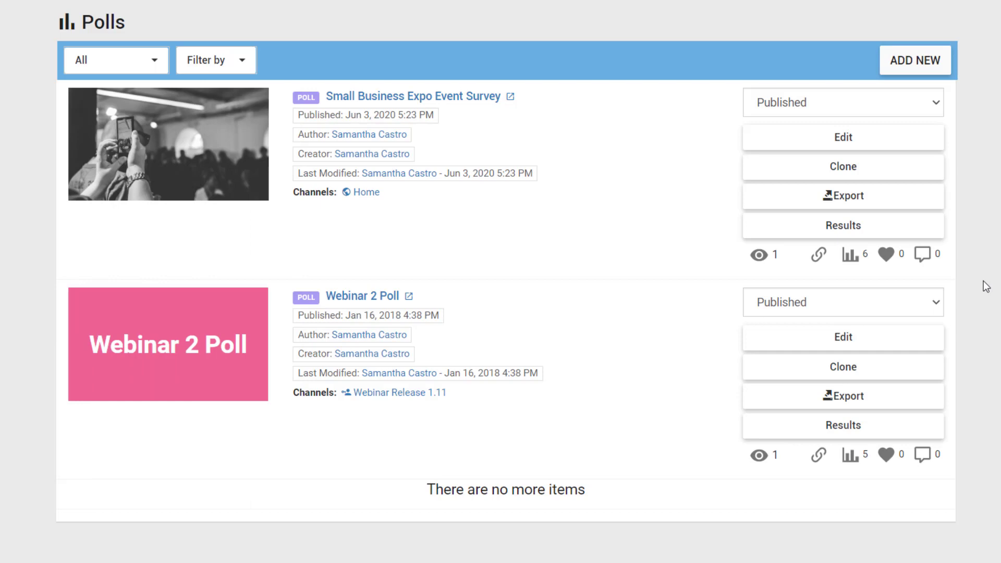
Show the survey's results, save the exported .xlsx file and open the downloaded spreadsheet.
{"action": "left_click", "coordinate": [907, 230]}
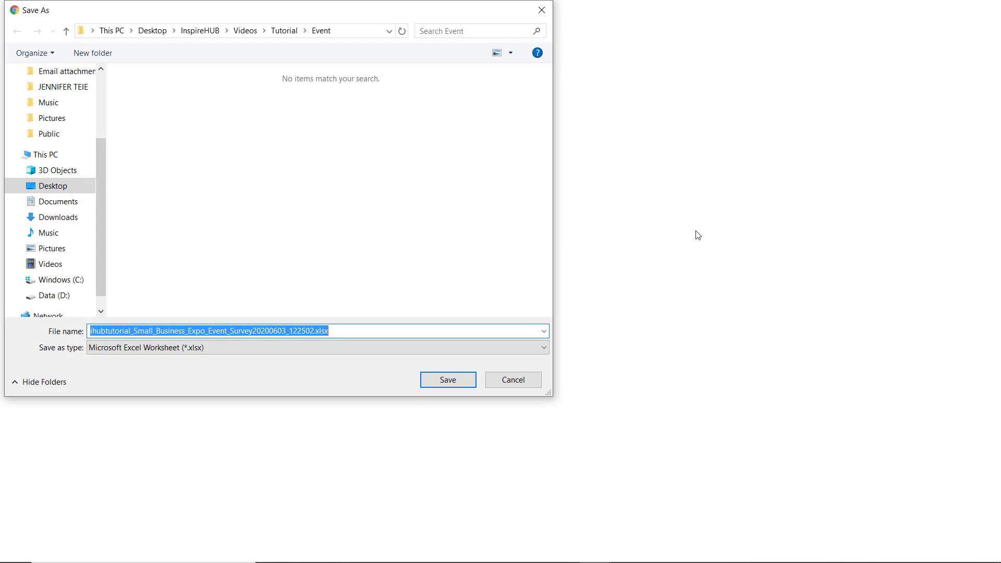
{"action": "left_click", "coordinate": [449, 380]}
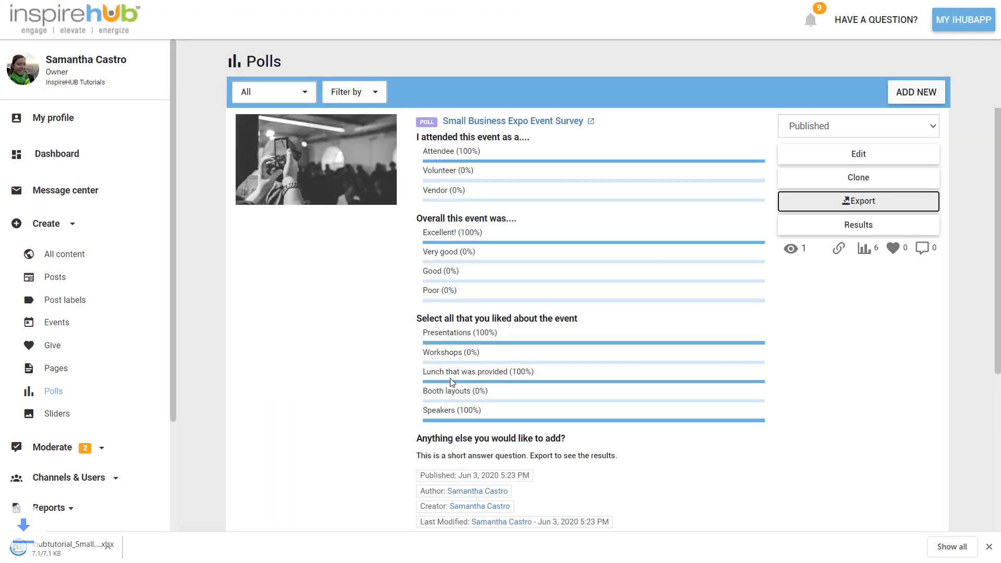
{"action": "left_click", "coordinate": [73, 547]}
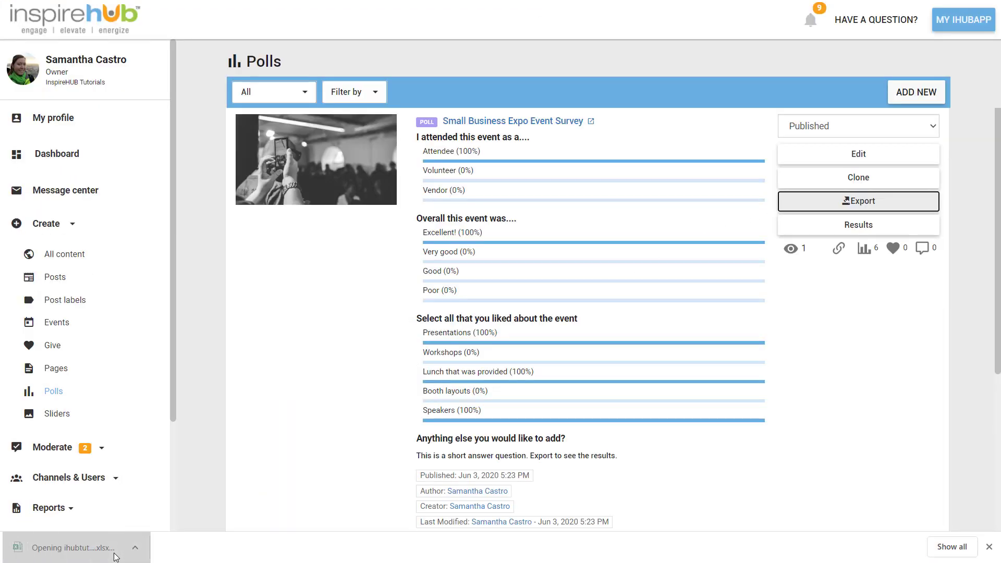